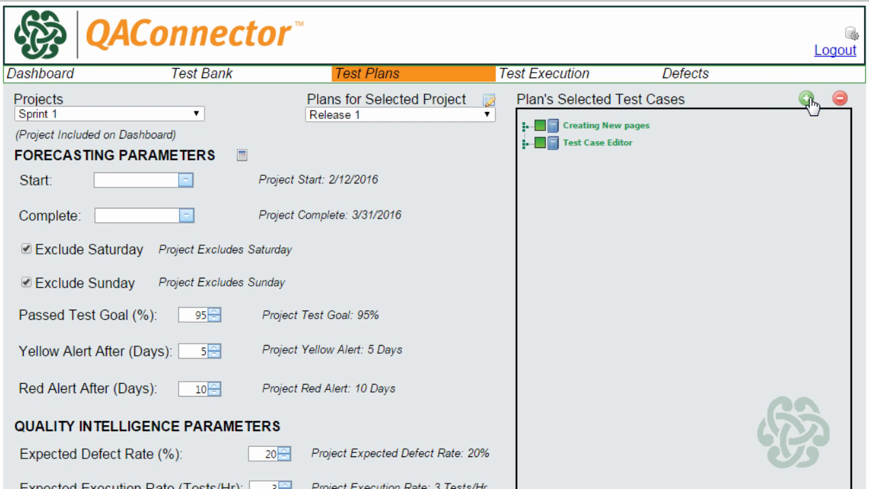
Step: Expand the test case tree and select Creating New pages and Test Case Editor for the plan, leaving out the Add Test Steps group
click(806, 100)
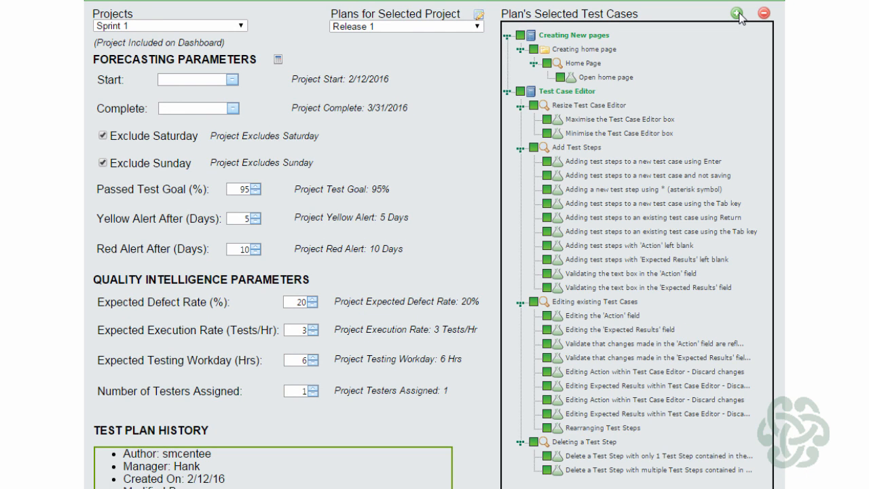
click(520, 92)
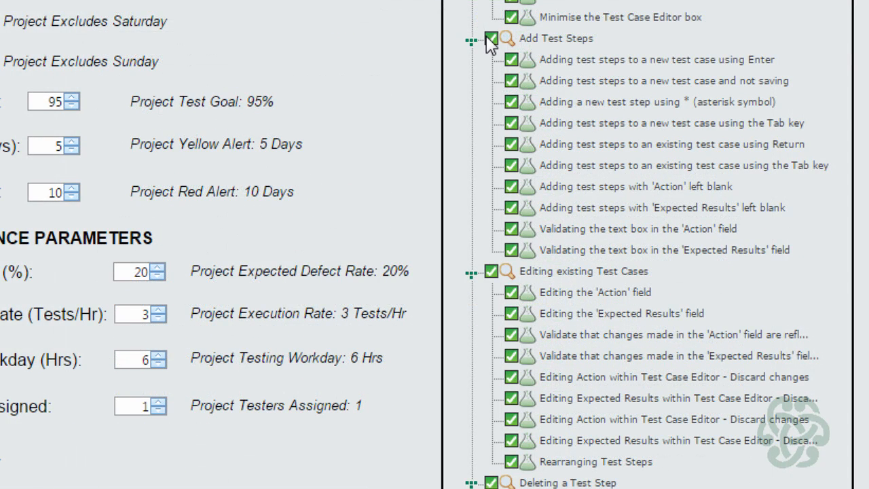
click(486, 36)
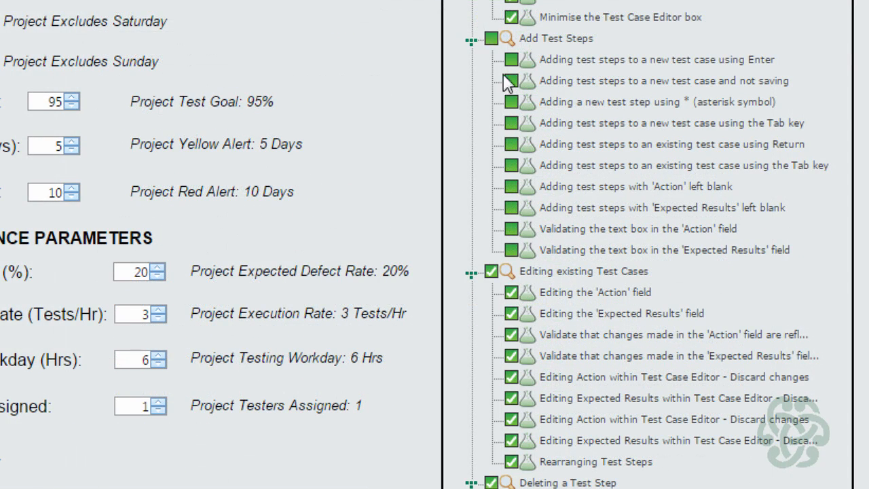
Step: Deselect Editing the 'Expected Results' field, the second pair of Discard changes cases and Rearranging Test Steps, and save the plan
click(512, 313)
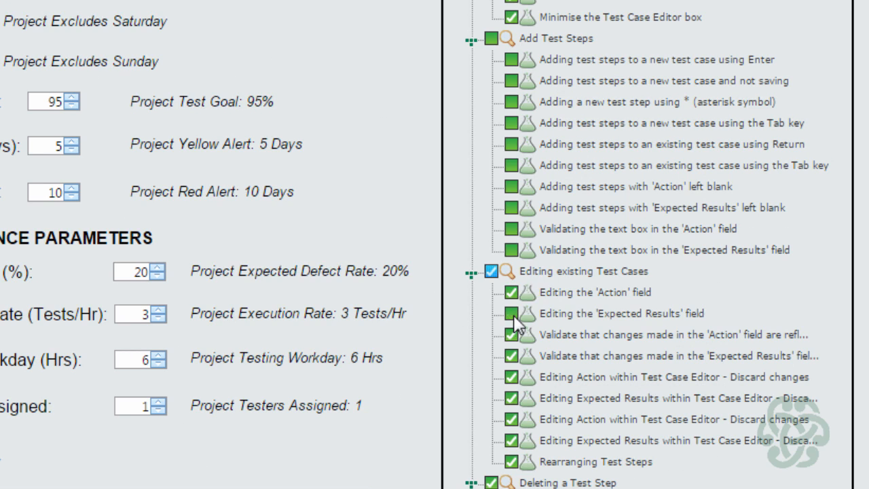
click(510, 419)
click(510, 439)
click(511, 461)
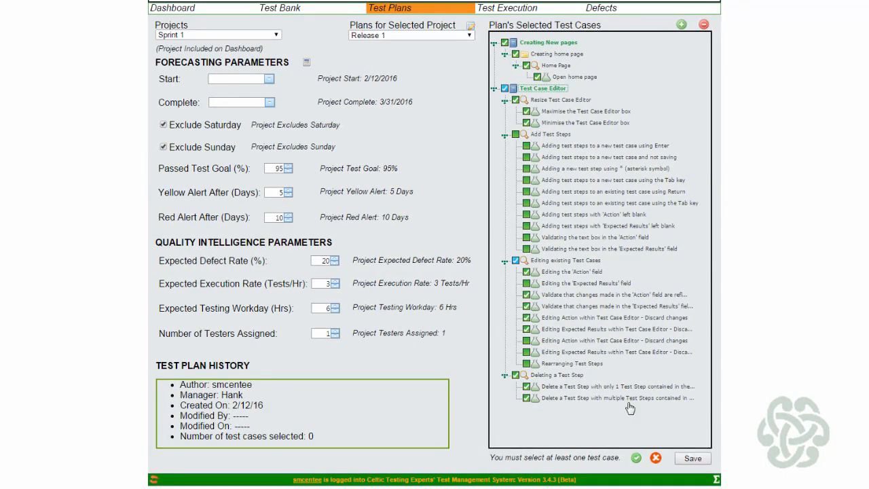
click(692, 458)
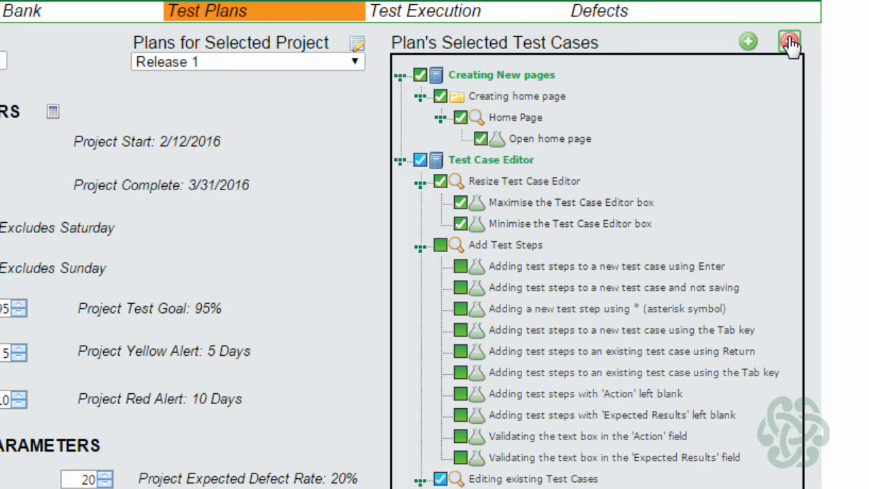
Step: Collapse the plan's test case tree and expand only Test Case Editor with its Editing existing Test Cases group
click(789, 43)
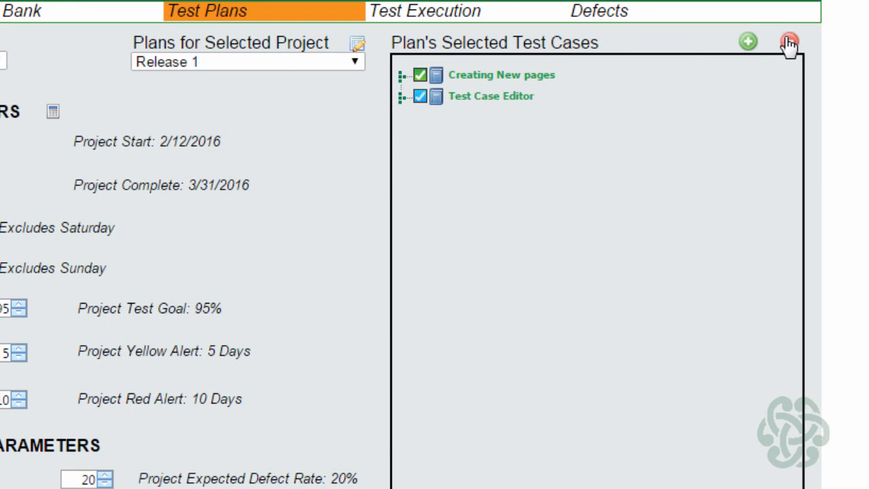
click(402, 100)
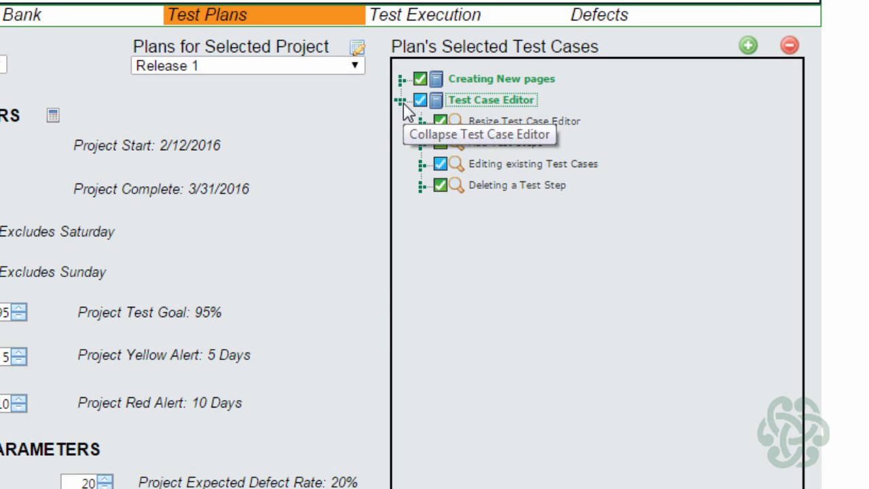
click(422, 164)
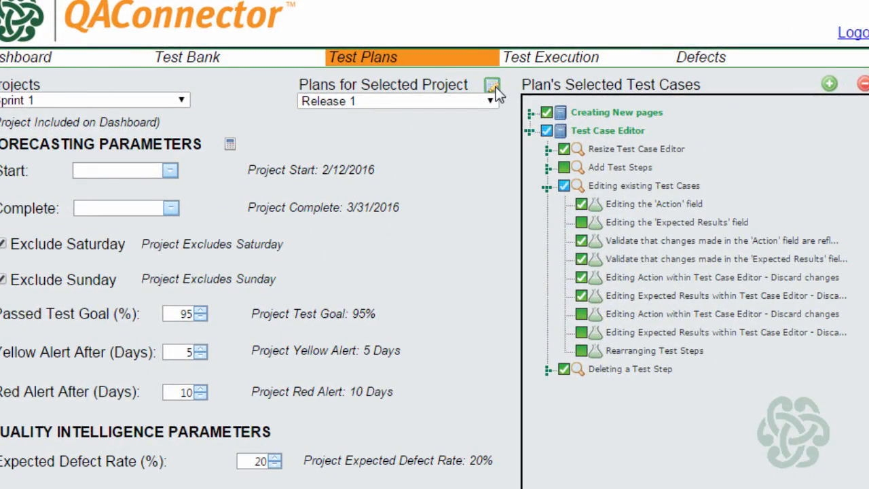
Step: Rename the Release 1 test plan as Release 1.0 and close the plan editor
click(493, 87)
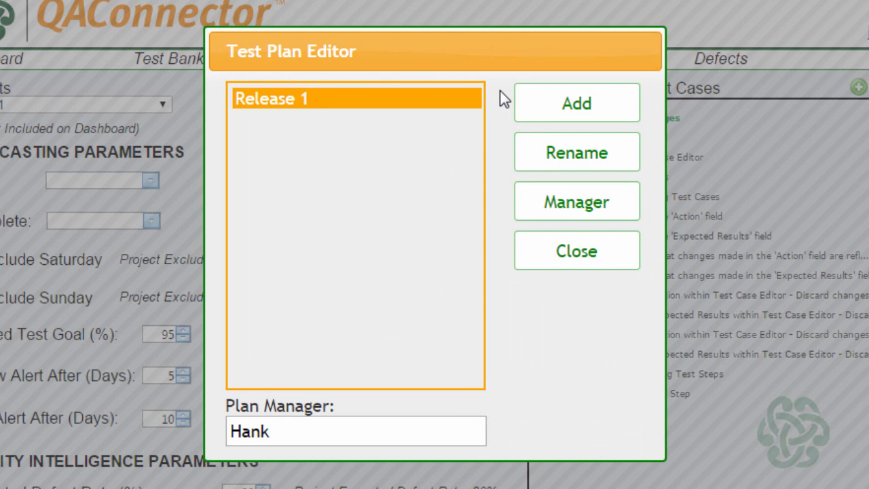
click(536, 156)
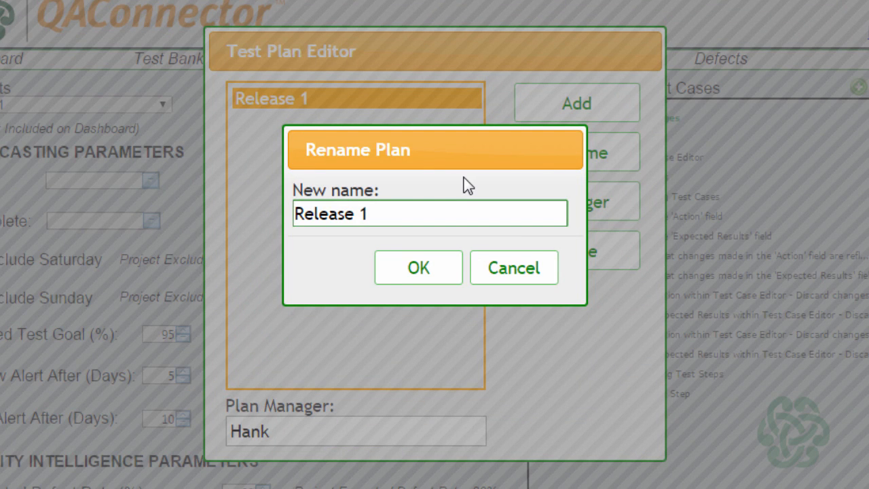
text(.0)
click(422, 275)
click(557, 258)
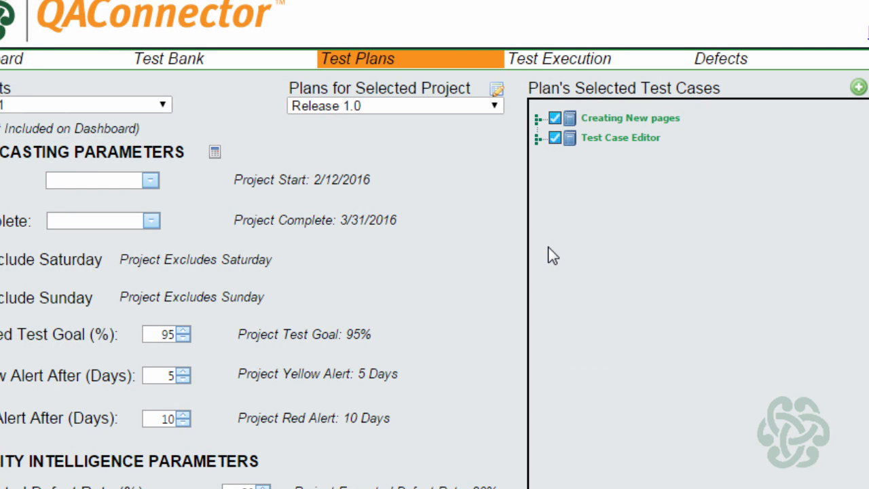
Step: Add two new test plans named Release 2 and Release 3 to the project
click(496, 91)
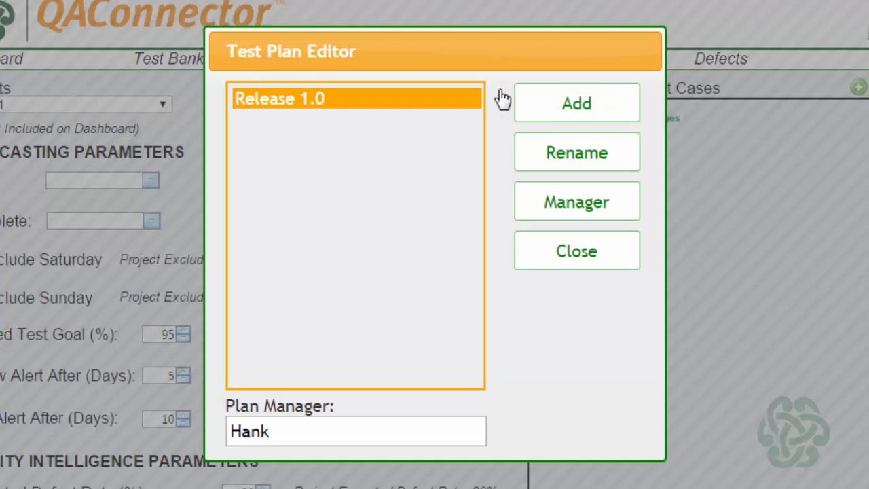
click(547, 105)
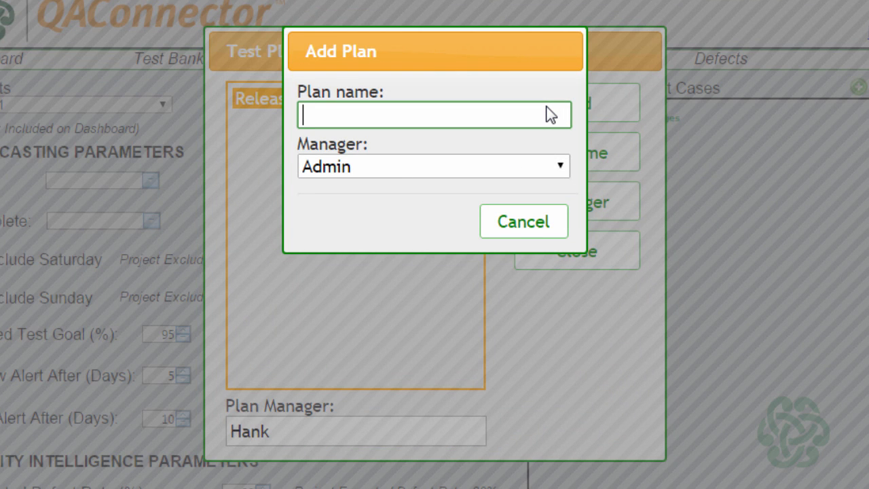
text(Release )
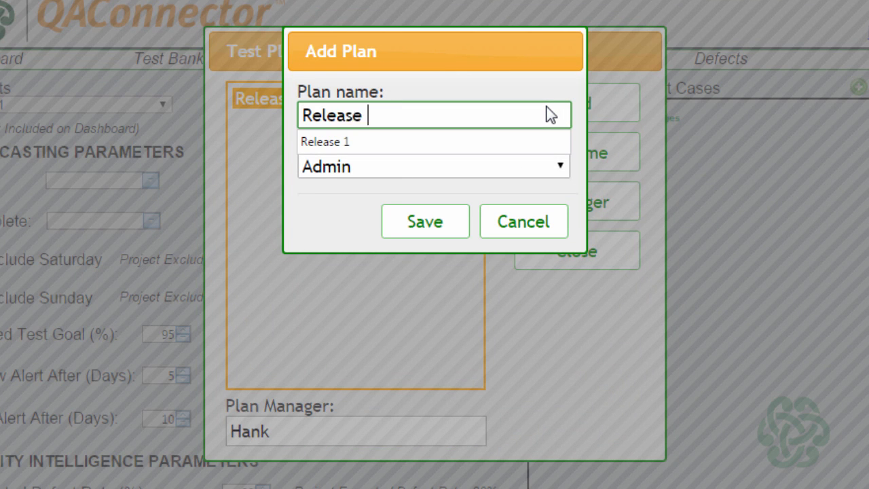
text(2)
key(Return)
click(531, 107)
text(Releas)
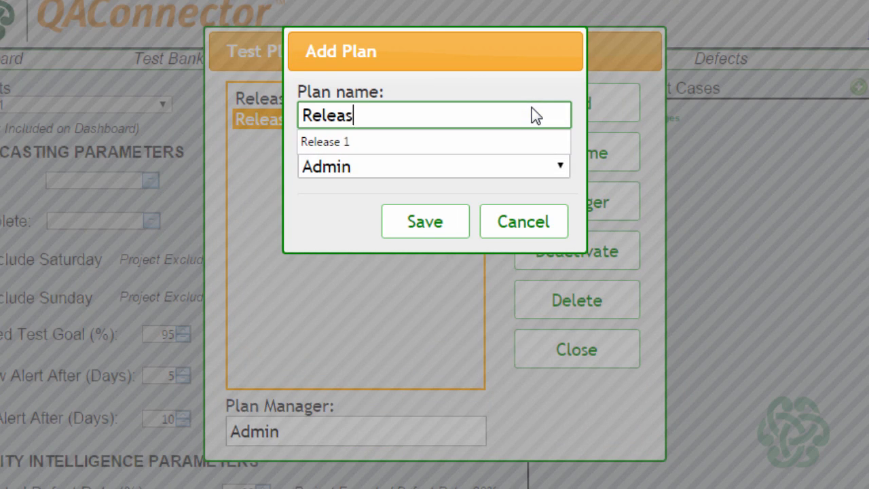
text(e 3)
key(Return)
Step: Add another test plan named Release 4 and close the plan editor
click(544, 101)
text(Reles)
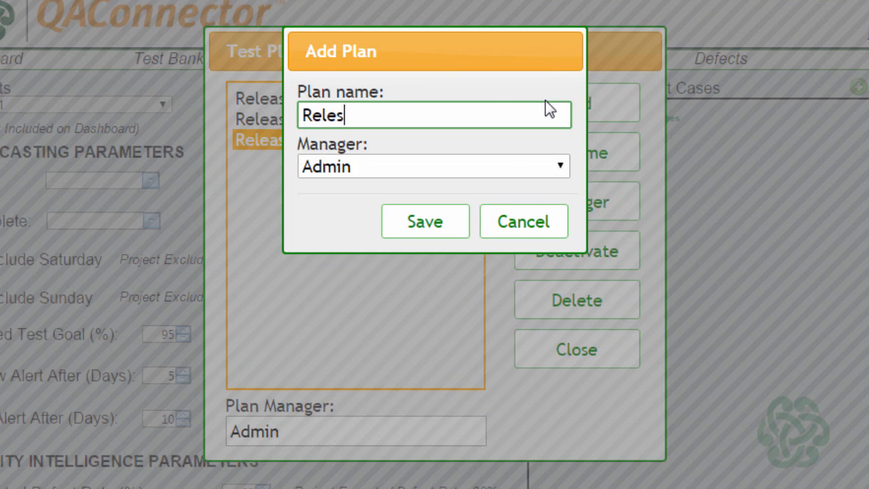
key(BackSpace)
text(ase 4)
click(410, 219)
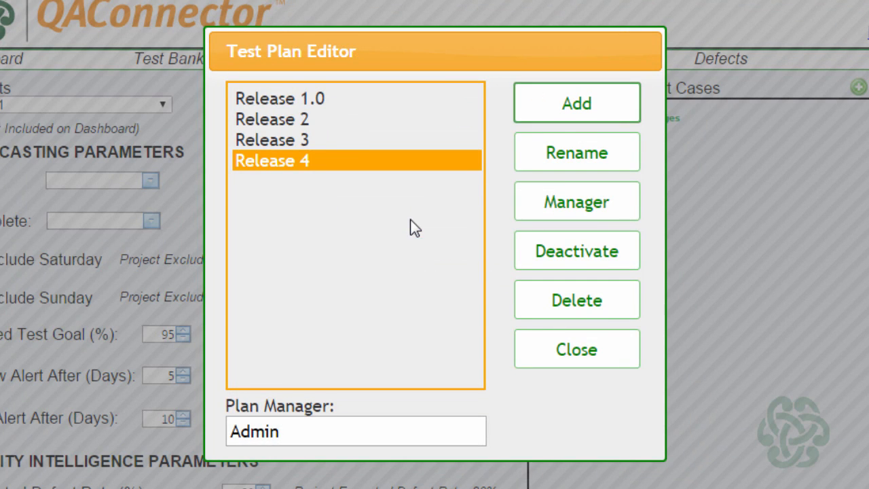
click(546, 353)
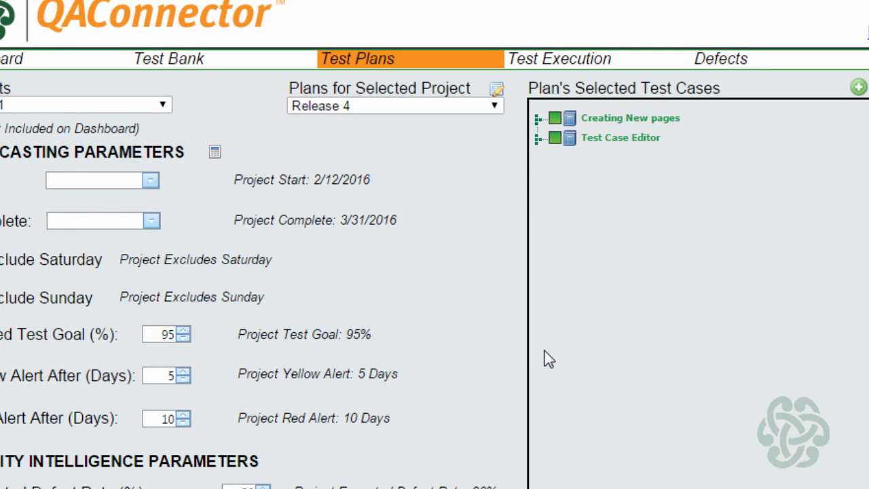
Step: Reopen the plan editor and delete the Release 2 test plan from the project
click(496, 89)
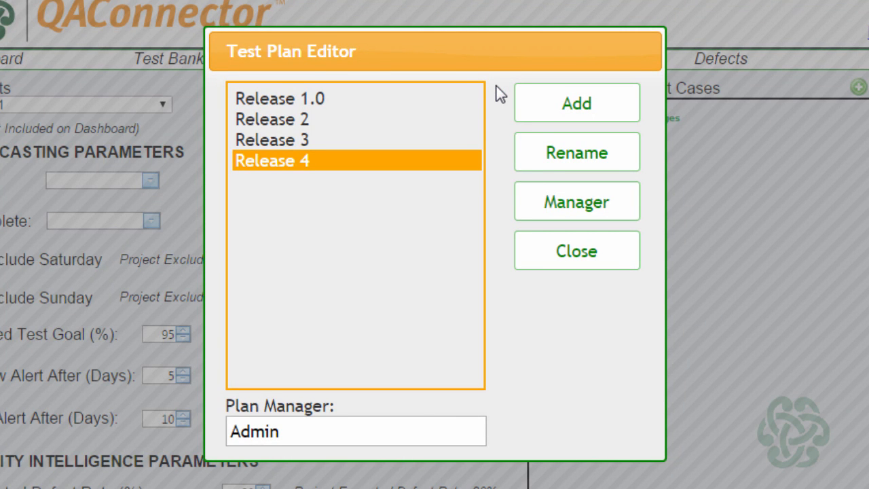
click(303, 119)
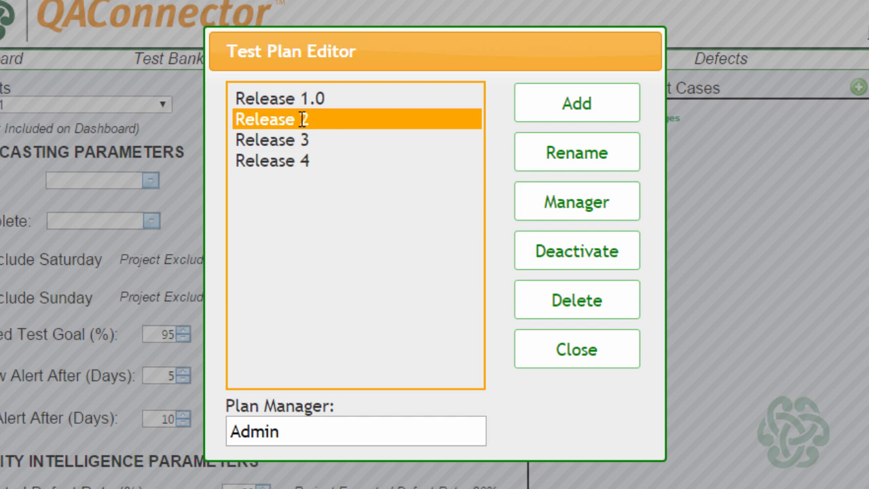
click(547, 301)
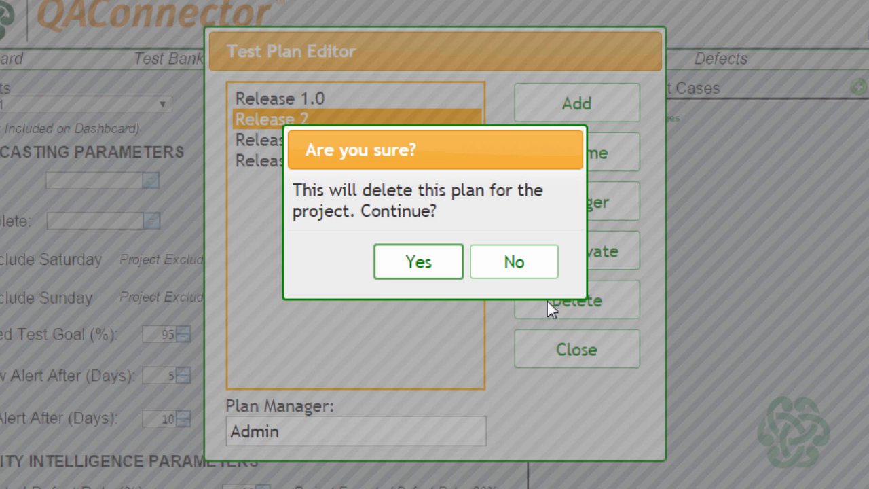
click(418, 262)
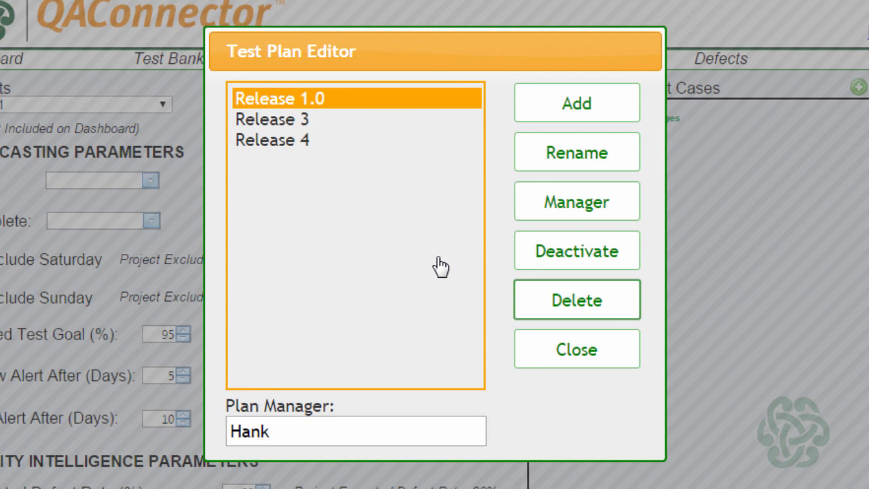
Step: Deactivate the Release 3 test plan and select Release 1.0 in the plan editor
click(271, 119)
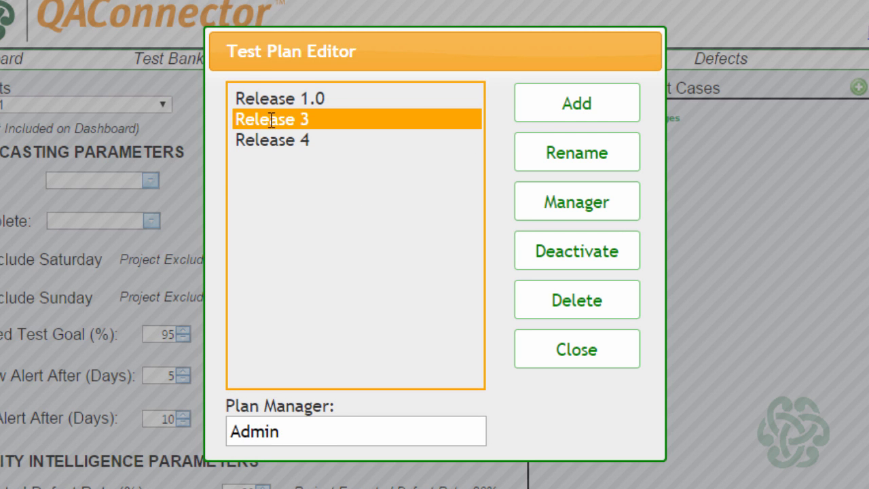
click(531, 246)
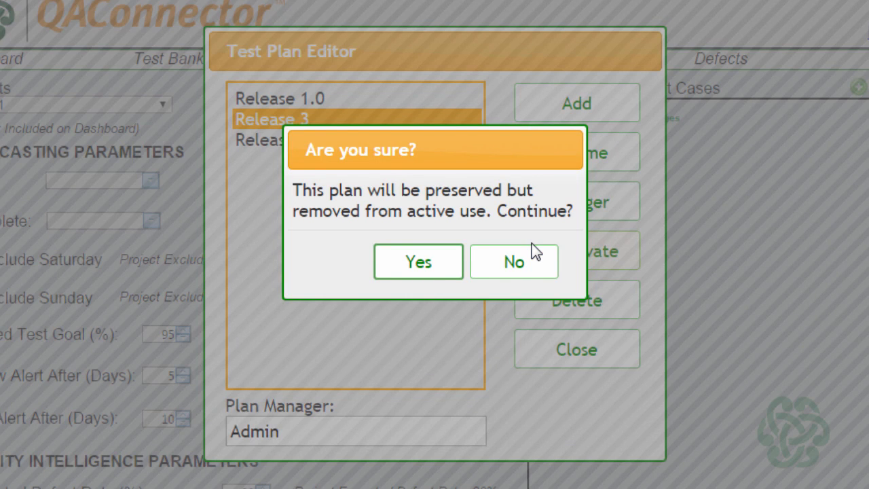
click(449, 269)
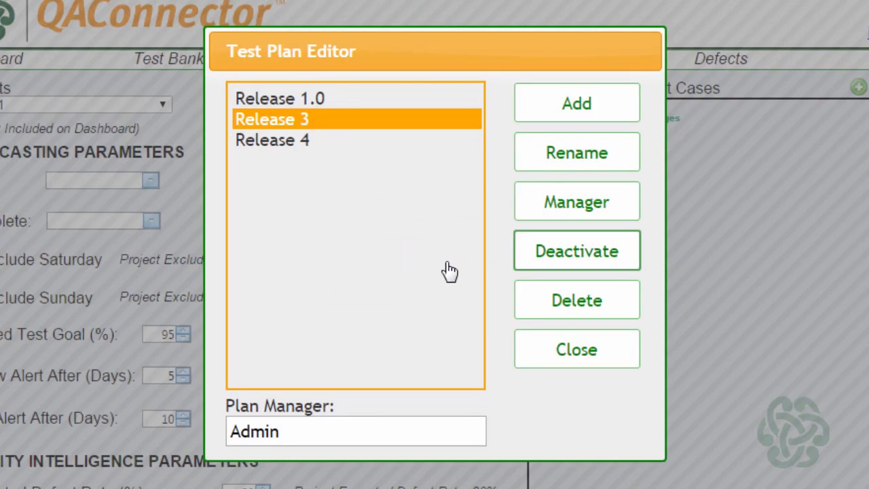
click(350, 96)
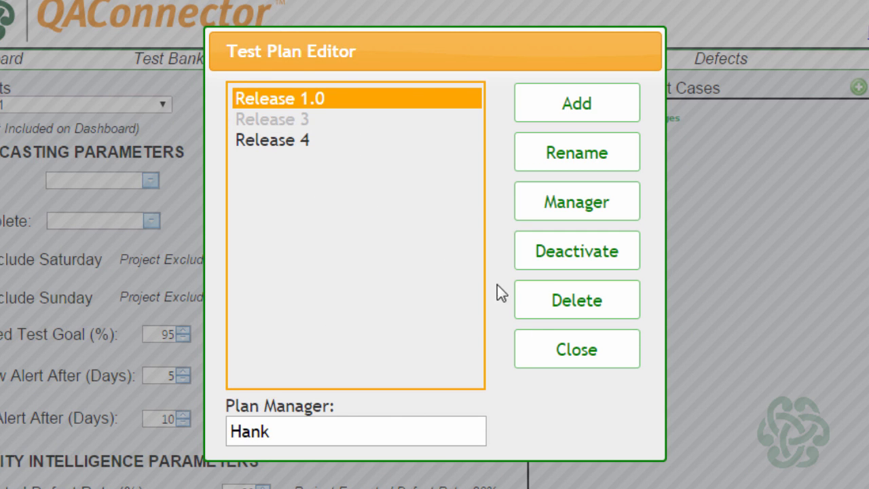
Step: Close the plan editor and check which plans are available for the selected project
click(577, 348)
click(494, 106)
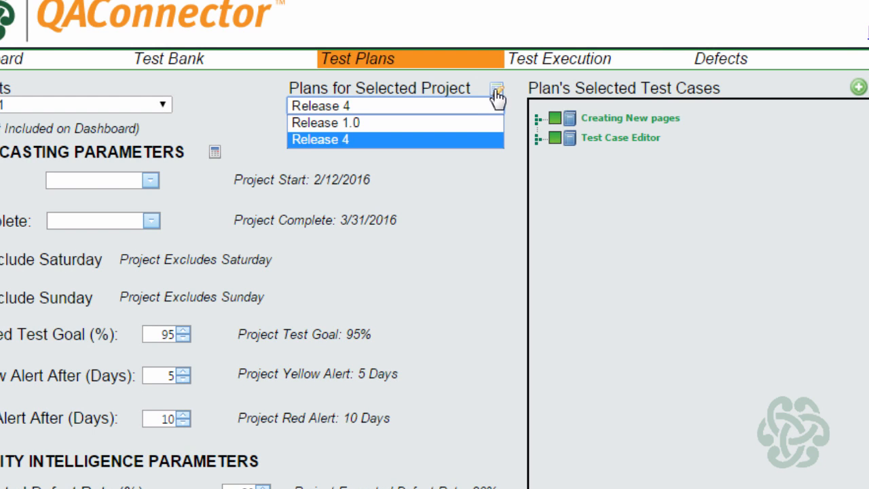
click(495, 90)
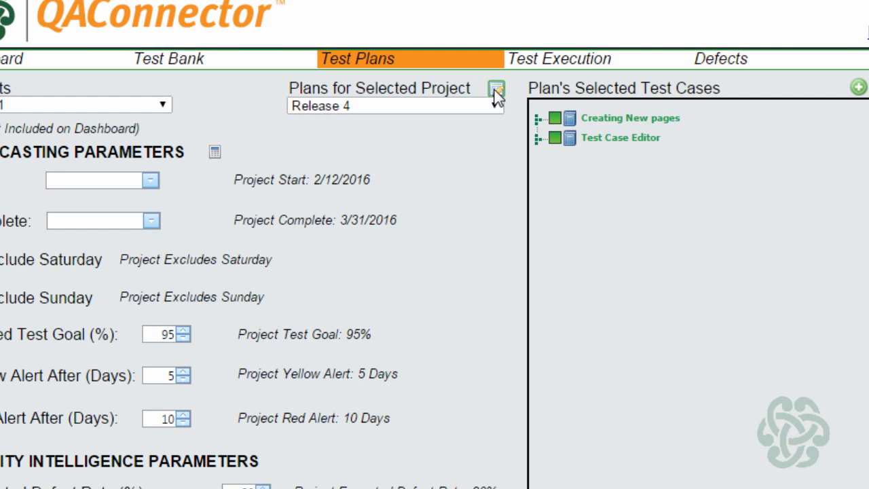
Step: Reopen the plan editor, restore the Release 3 test plan to active use and close the editor
click(495, 91)
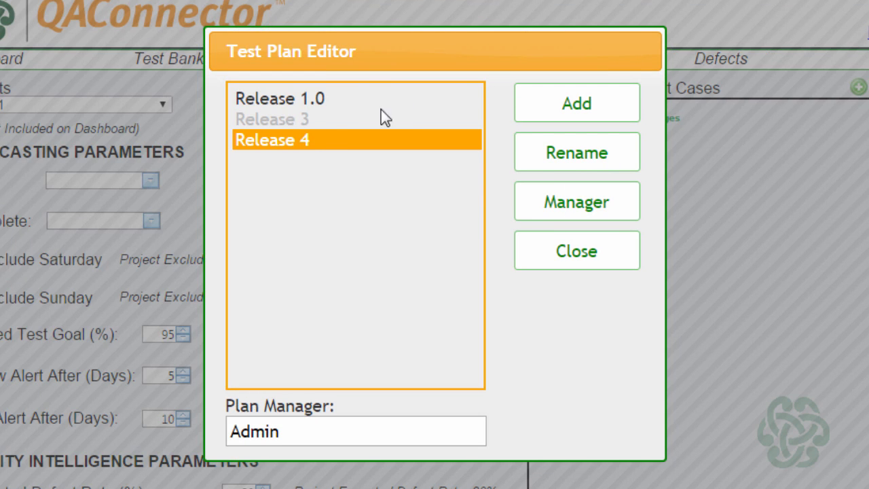
click(323, 119)
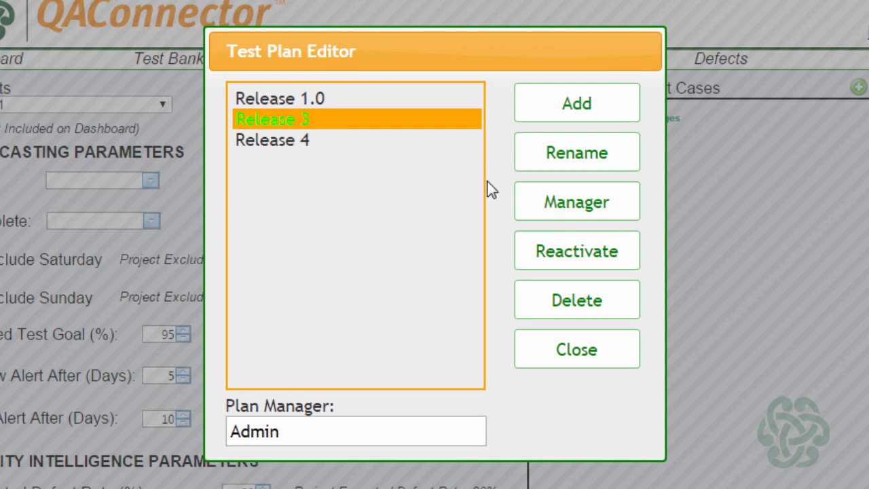
click(539, 251)
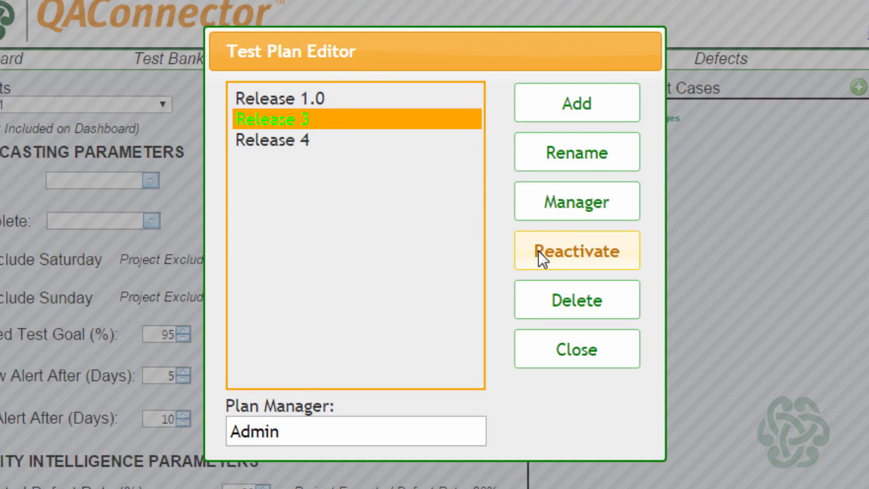
click(538, 251)
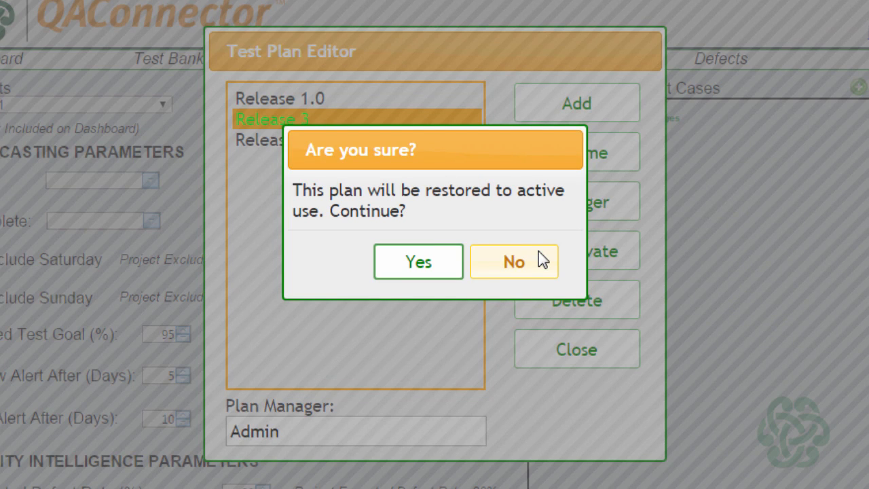
click(440, 271)
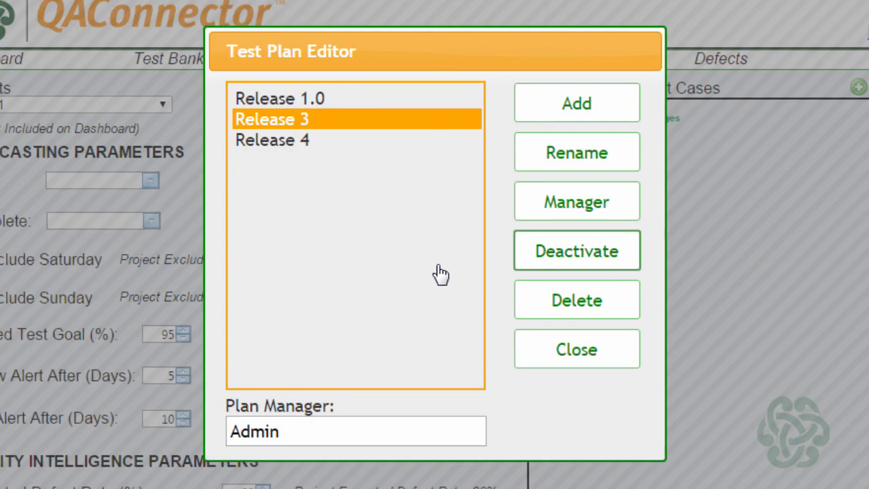
click(576, 349)
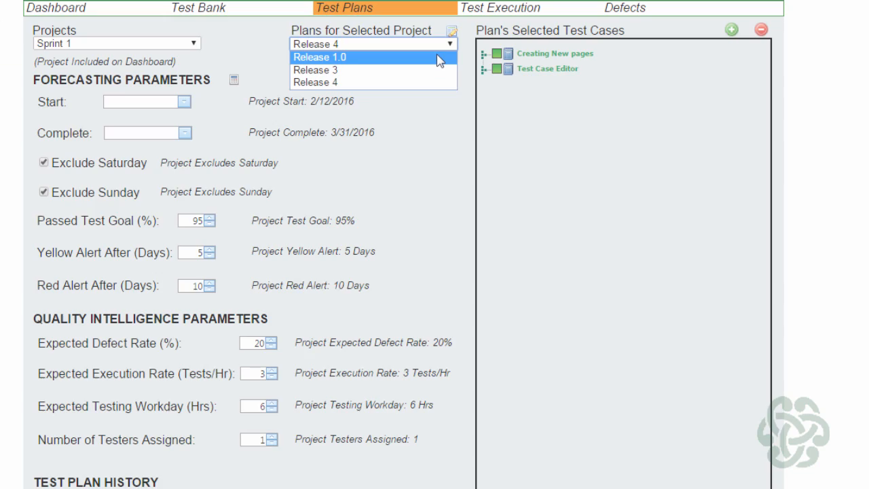
Step: Switch to the Release 1.0 plan and open the Planning Tools for its forecasting parameters
click(320, 56)
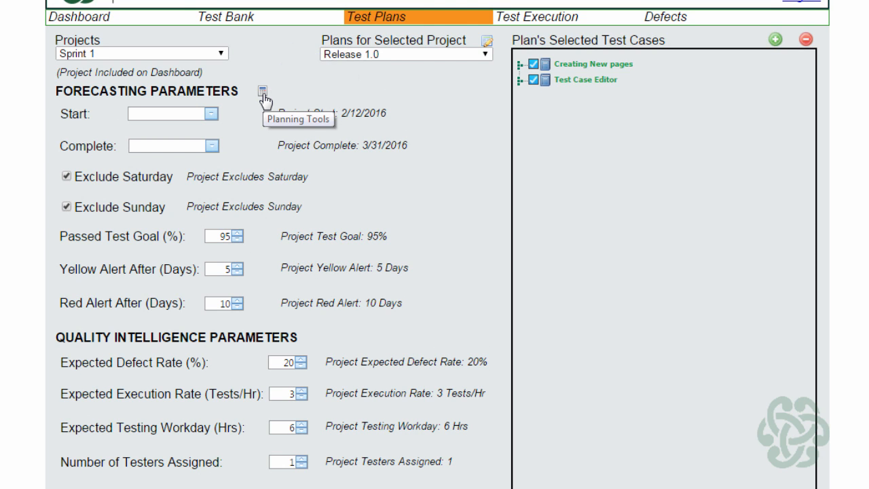
click(268, 95)
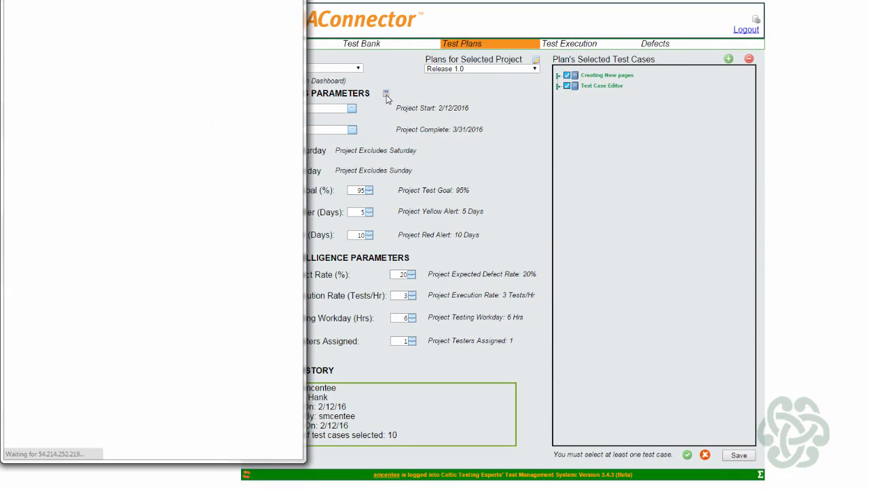